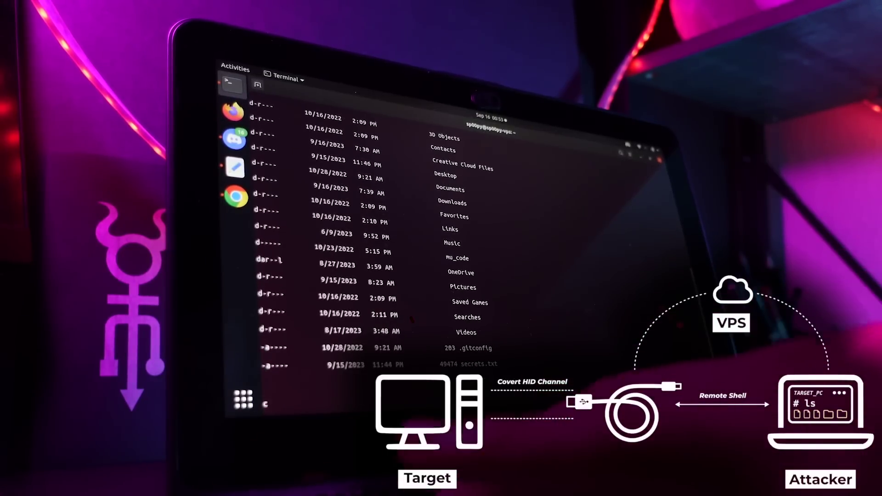
{"action": "type", "text": "cat secrets.txt"}
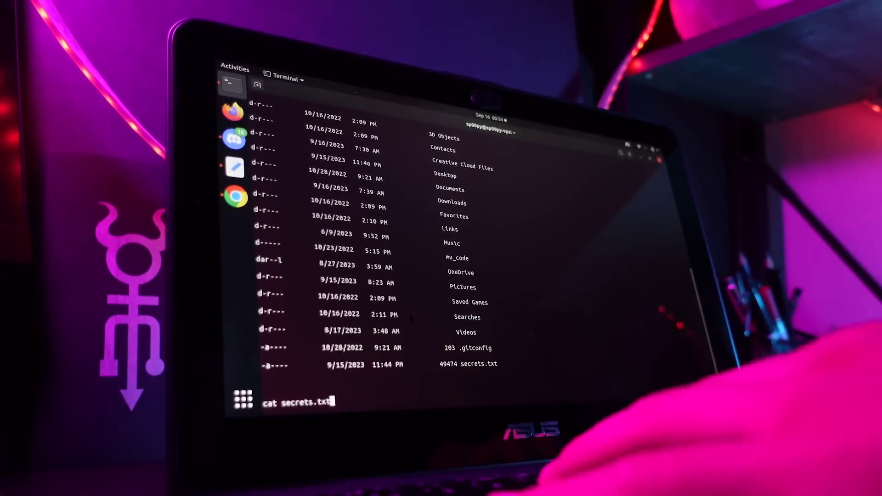
{"action": "key", "text": "Return"}
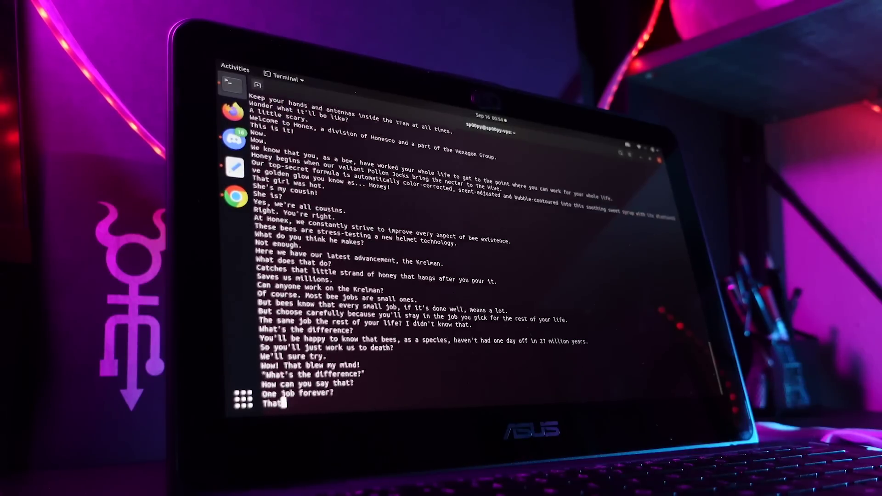